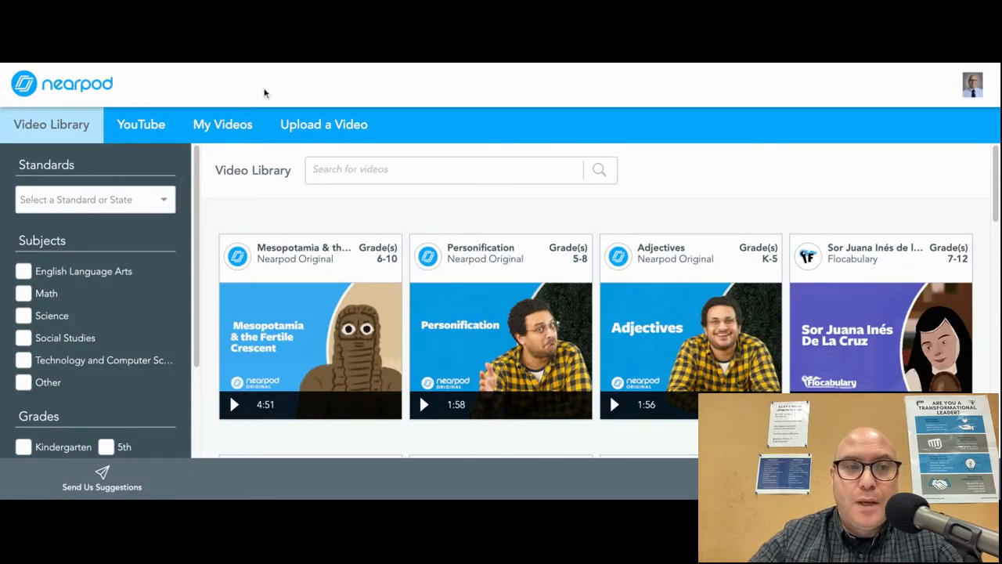
- Return to the library and start creating a new interactive video
click(79, 91)
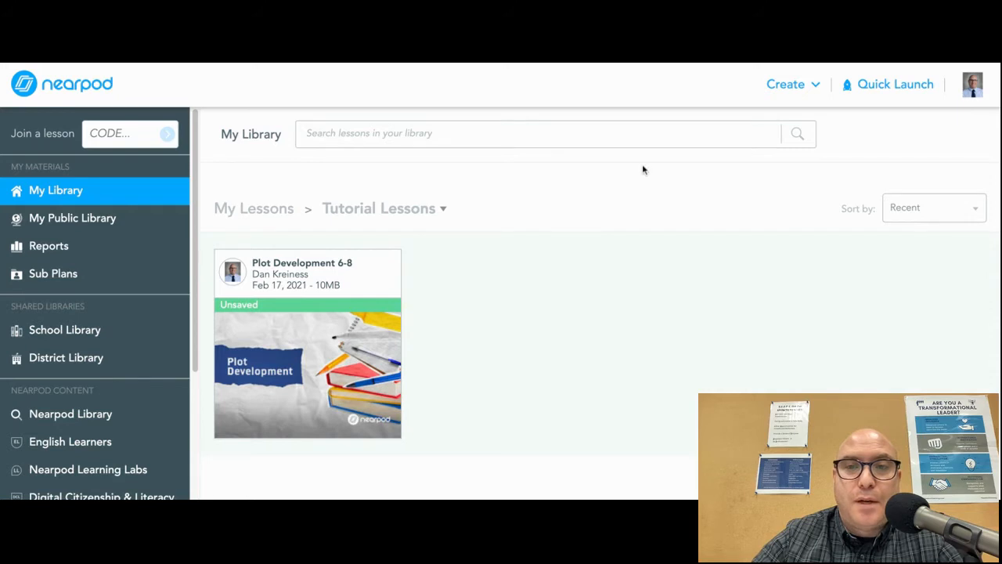
click(791, 92)
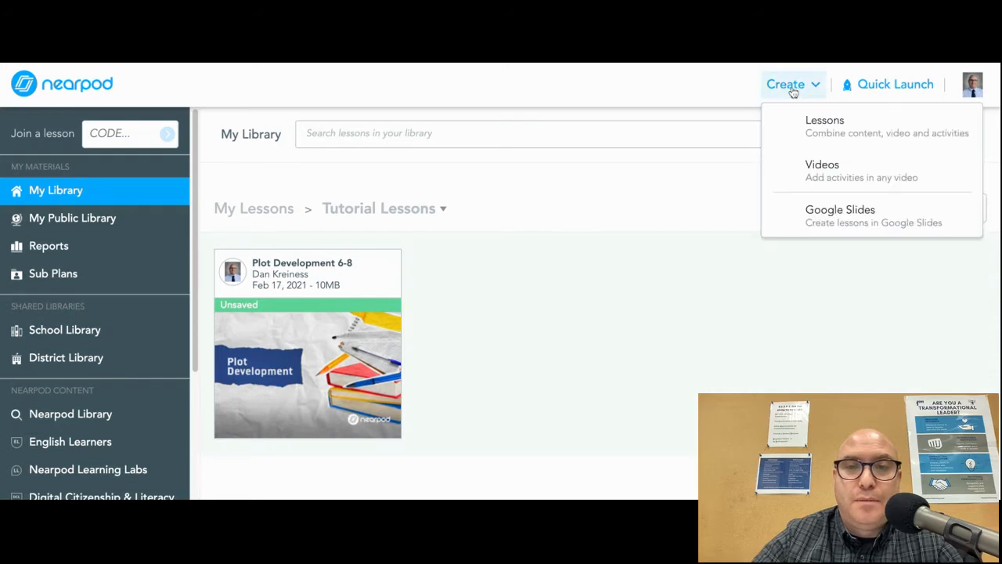
click(821, 170)
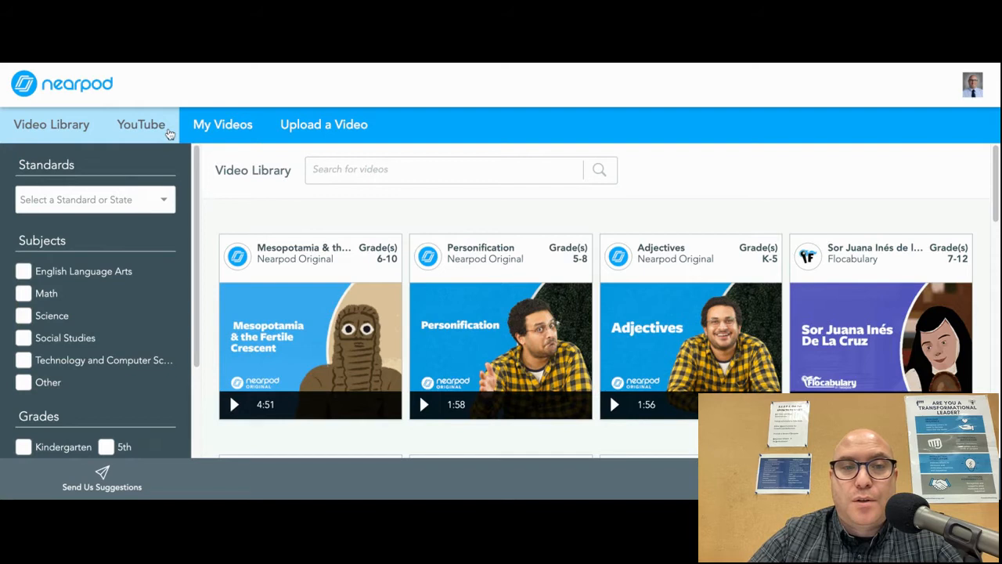
- Browse the YouTube, Upload a Video and My Videos sources for adding a video
click(168, 131)
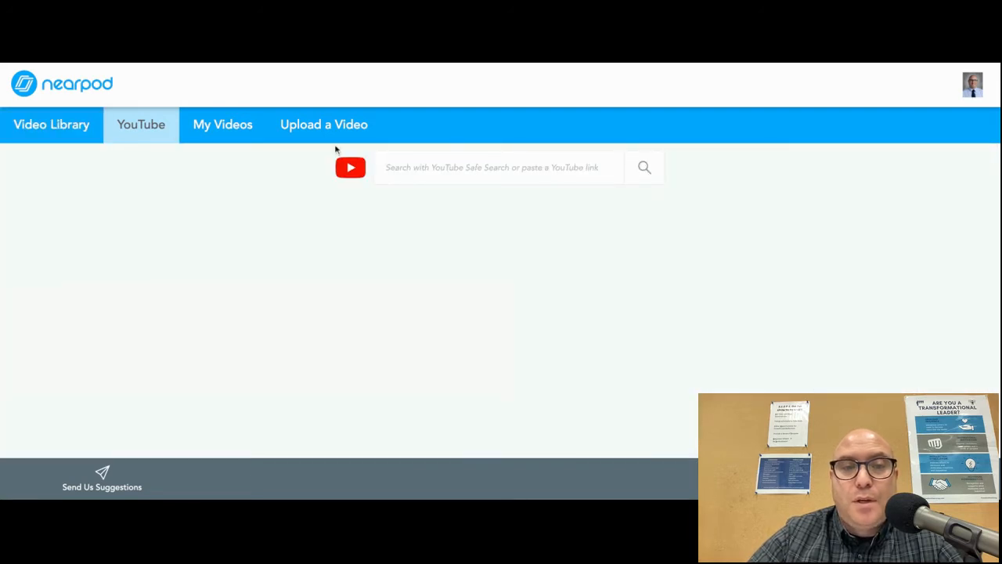
click(337, 139)
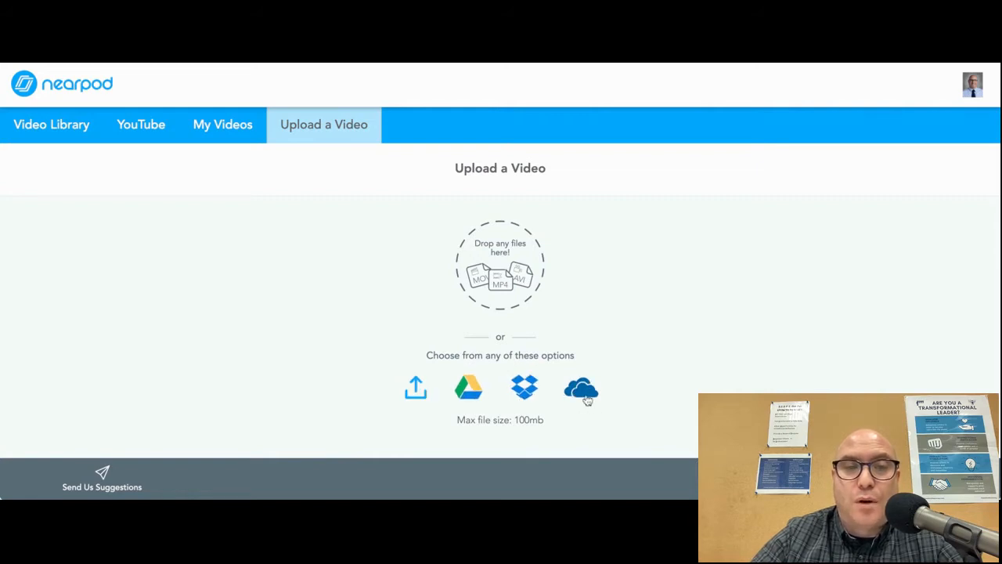
click(234, 137)
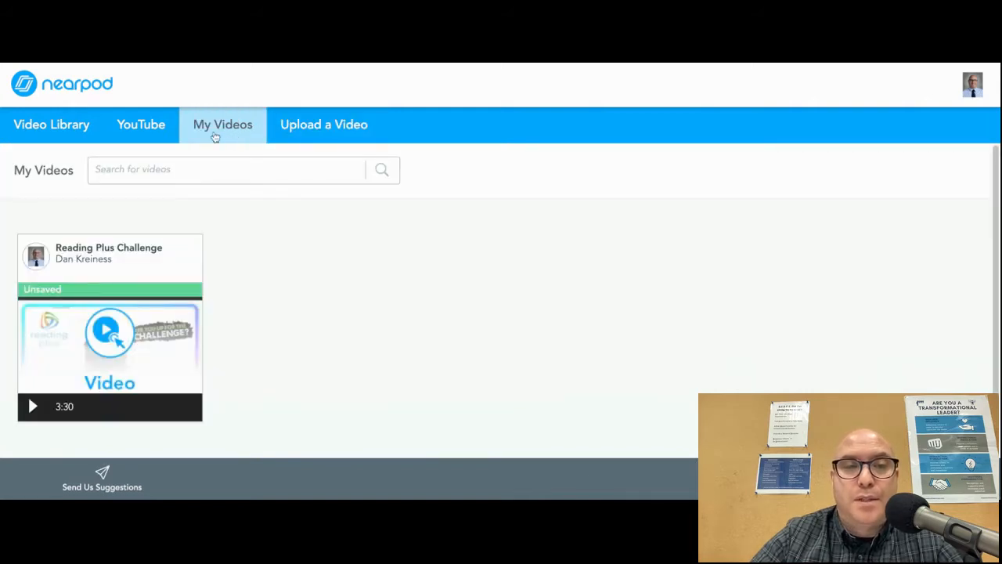
- Search YouTube for "story elements"
click(149, 138)
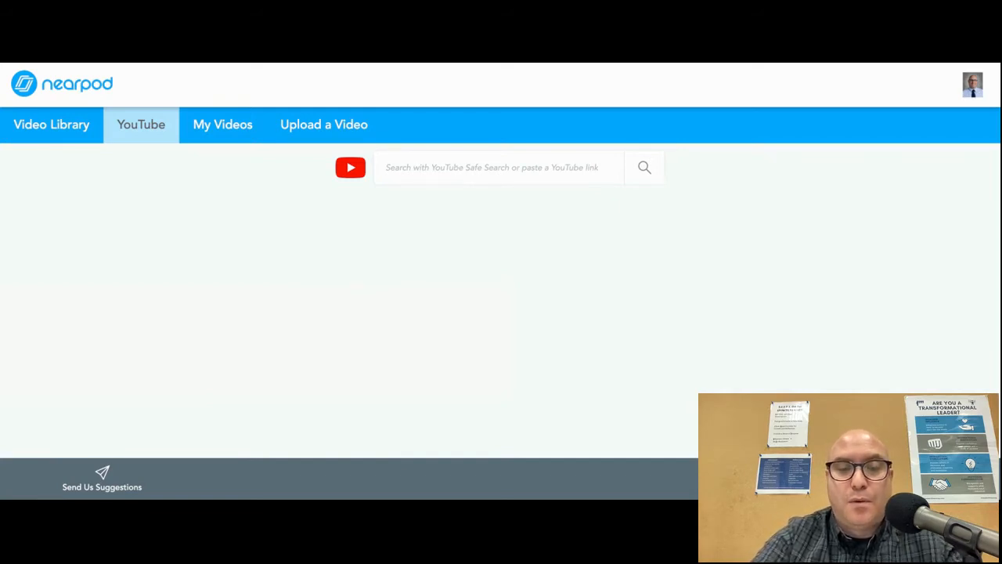
text(story elements)
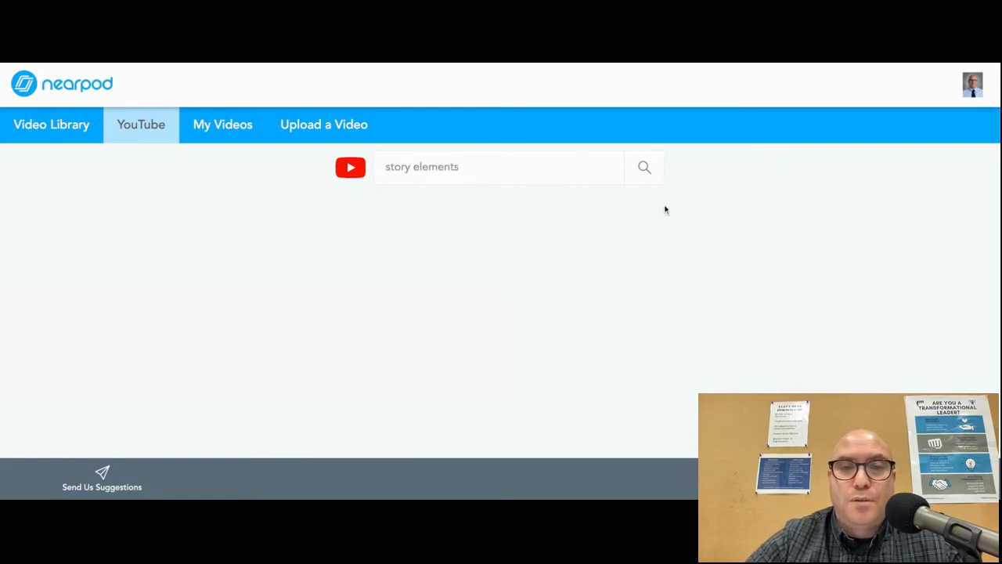
click(646, 176)
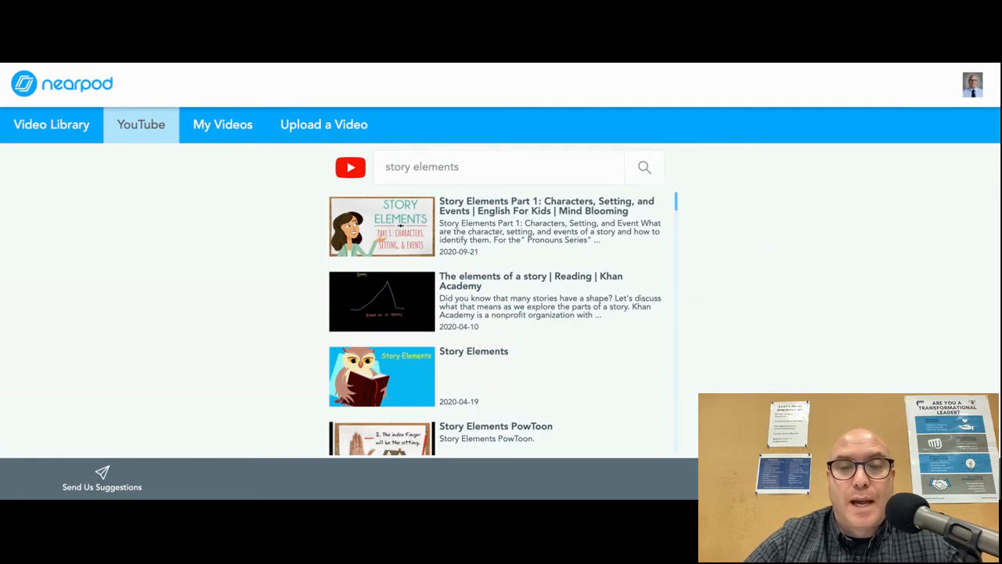
- Open "The elements of a story | Reading | Khan Academy" video and play it up to 0:04
click(395, 302)
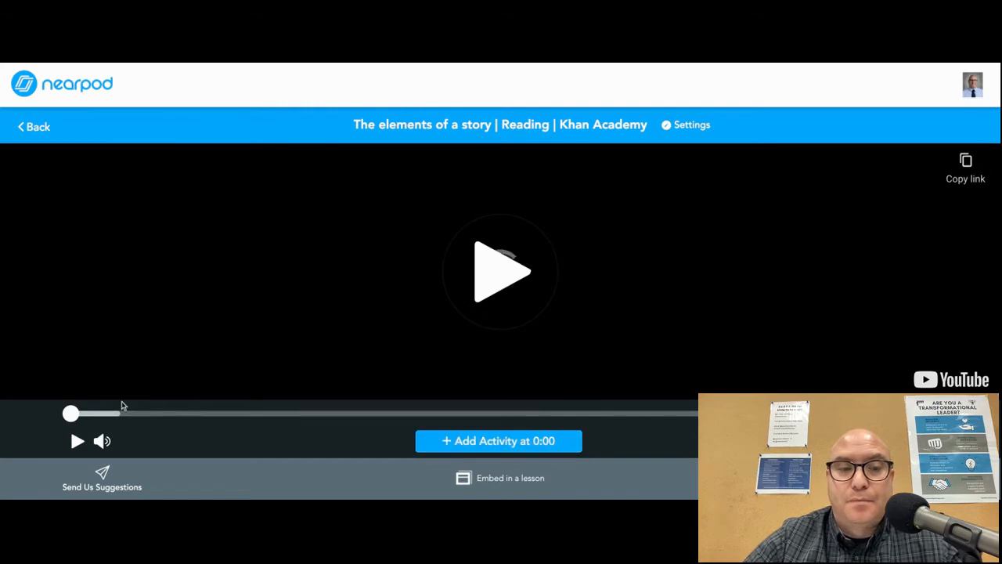
click(79, 442)
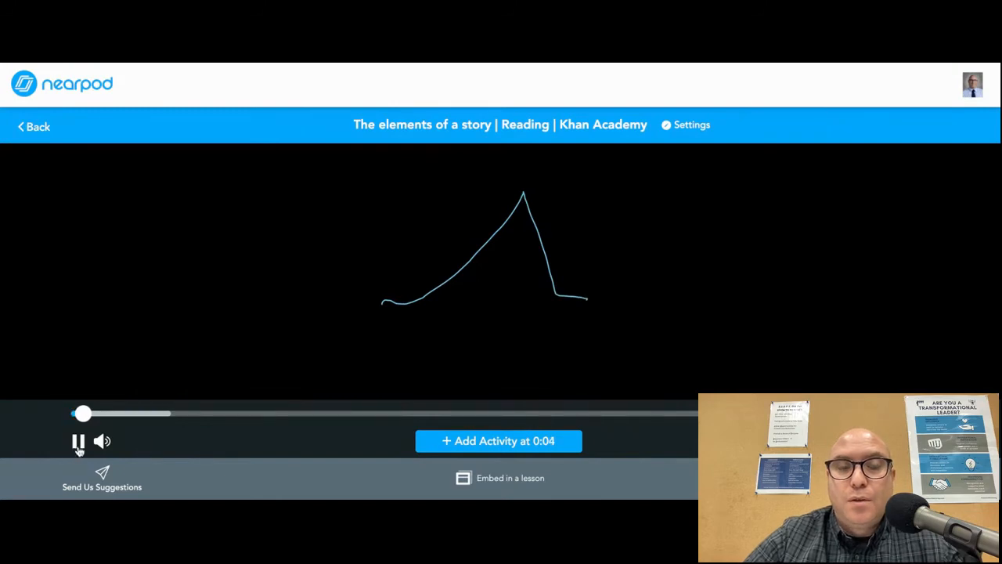
click(79, 448)
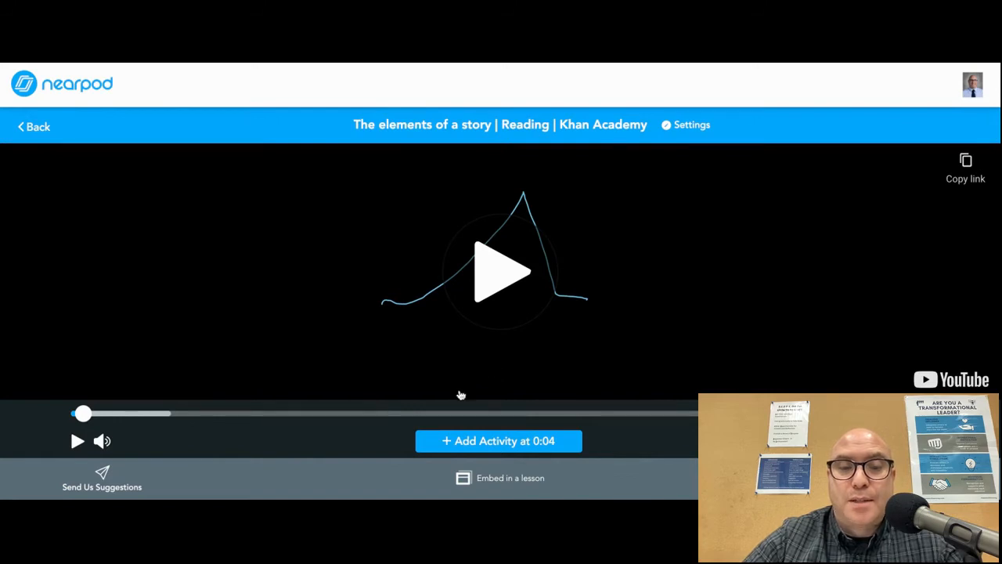
- Add an open-ended question at 0:04 asking: Why might the "map" look like a mountain?
click(449, 444)
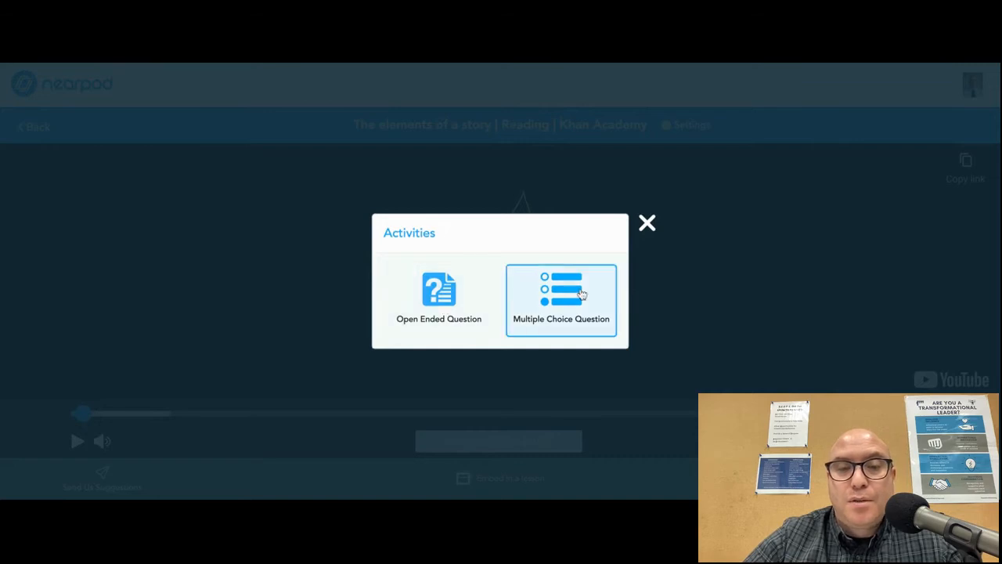
click(450, 305)
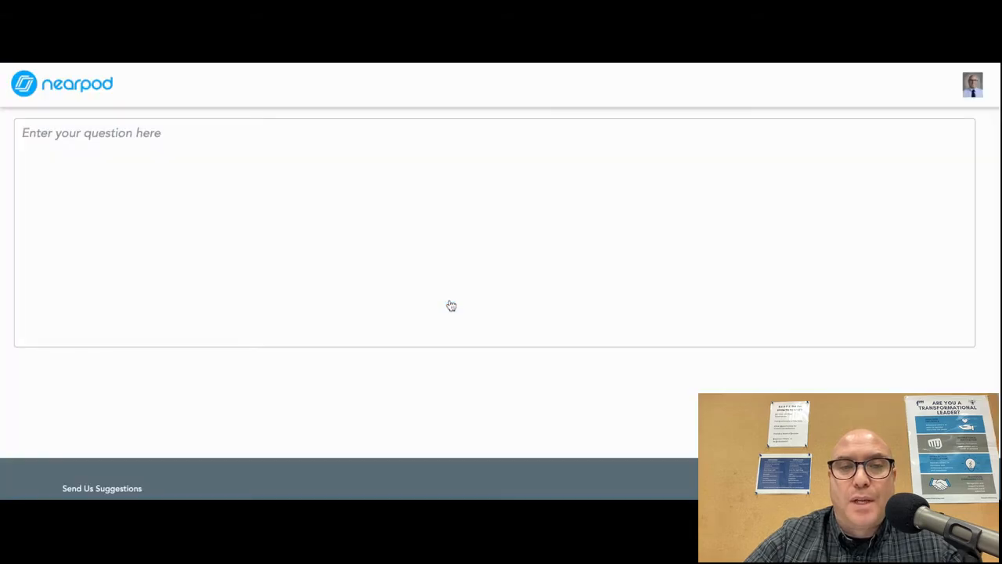
click(173, 149)
text(Why )
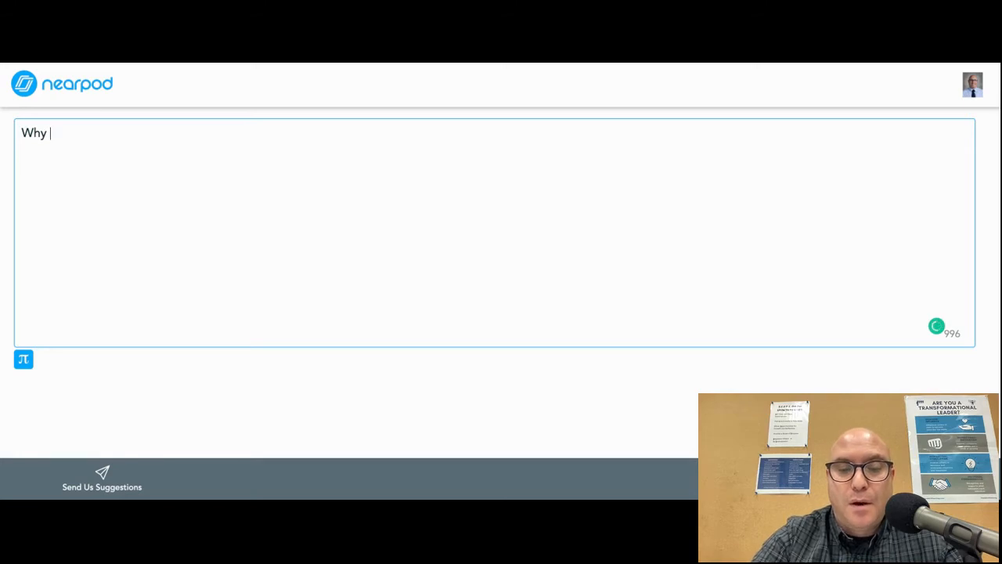
text(might the  )
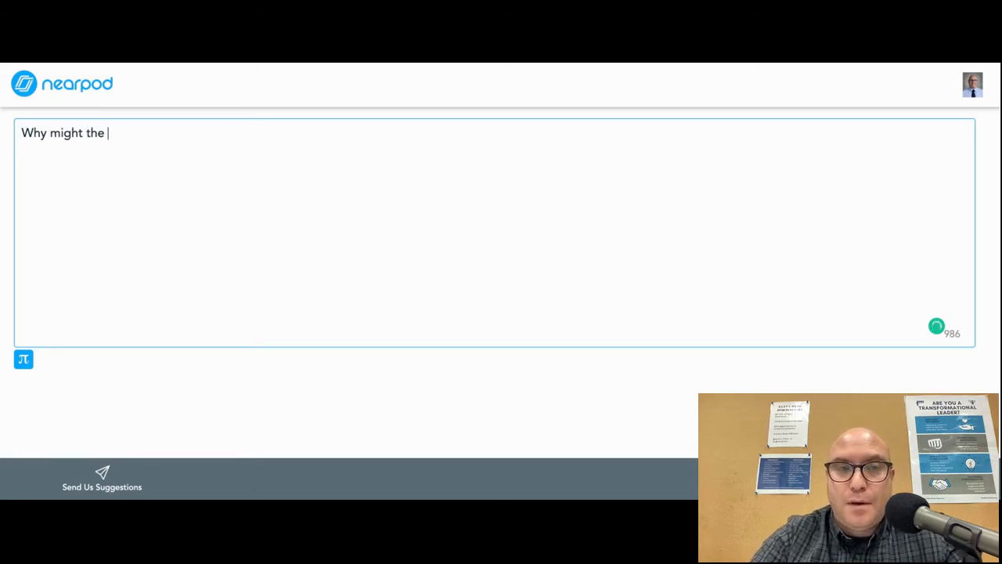
text(")
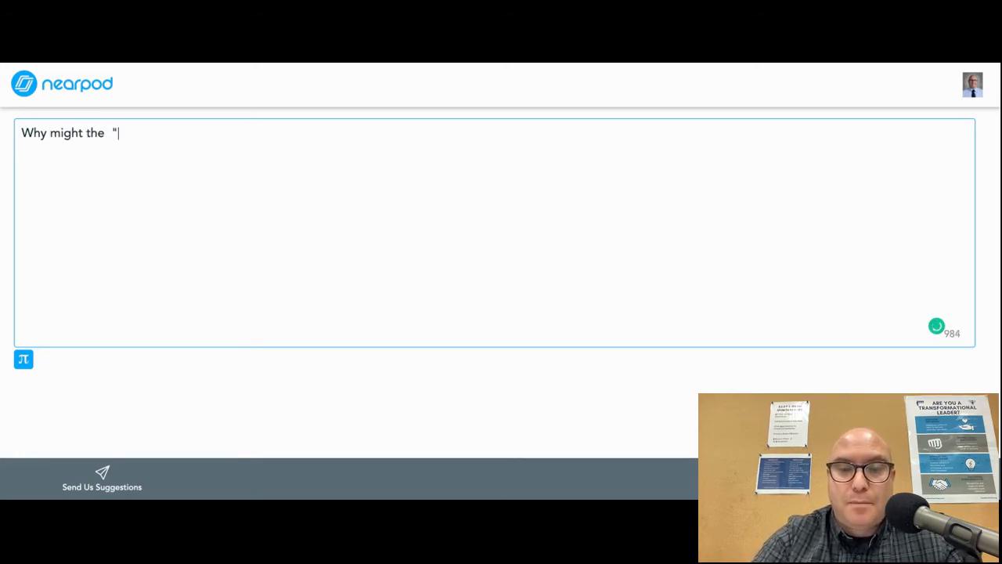
text(map" loo)
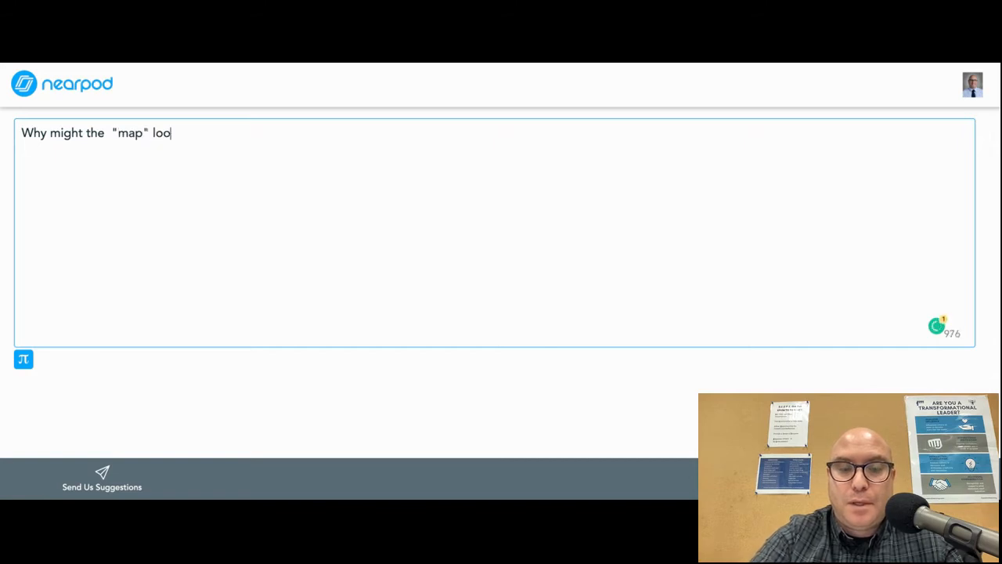
text(k like a mountain?)
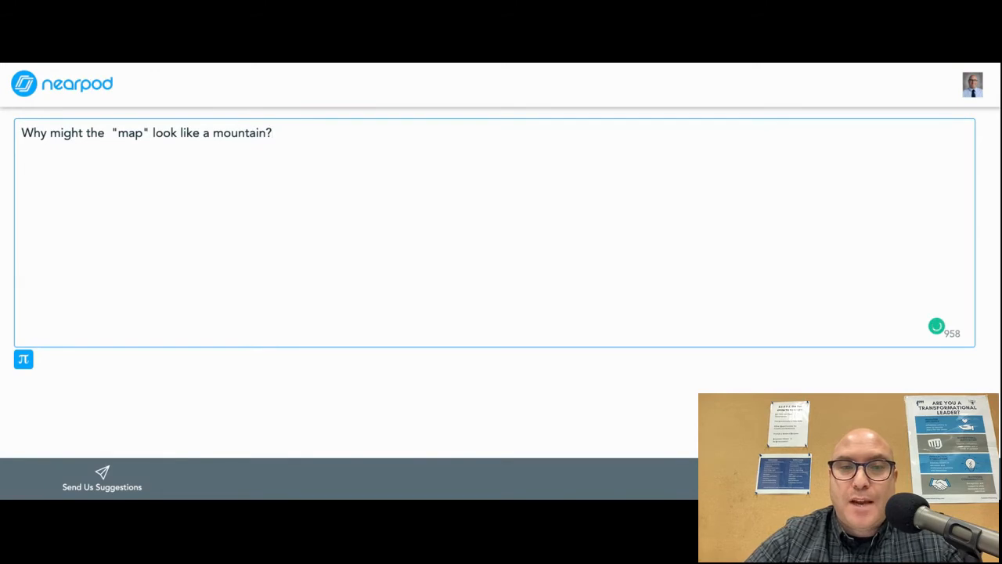
click(930, 478)
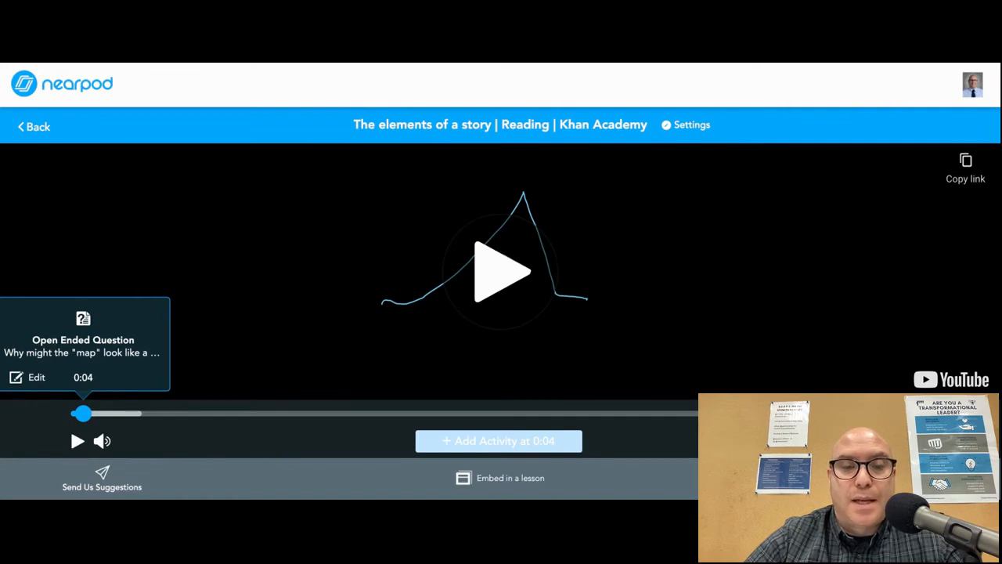
- Play on to about 0:45 and add an open-ended question asking: What is the exposition?
click(77, 442)
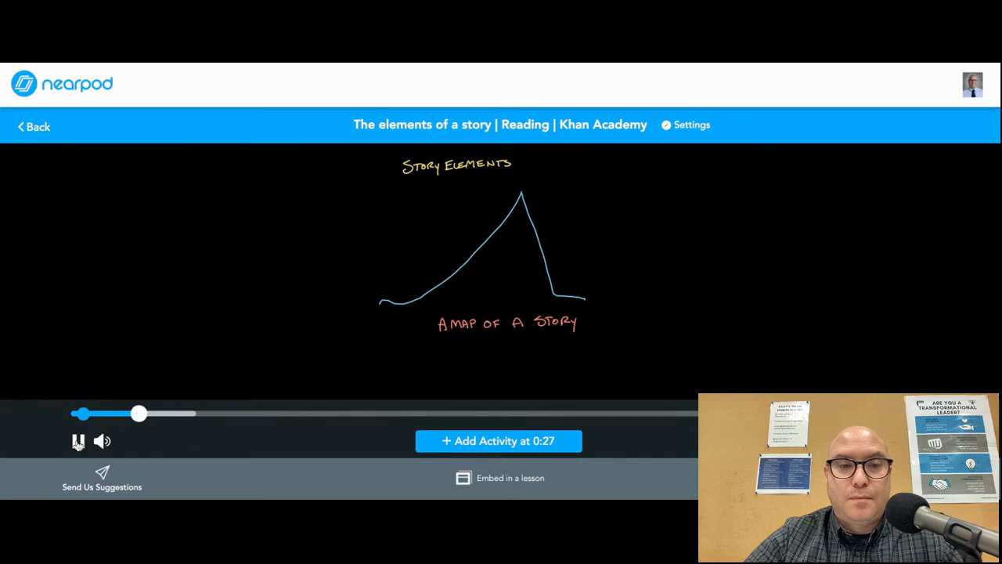
click(182, 413)
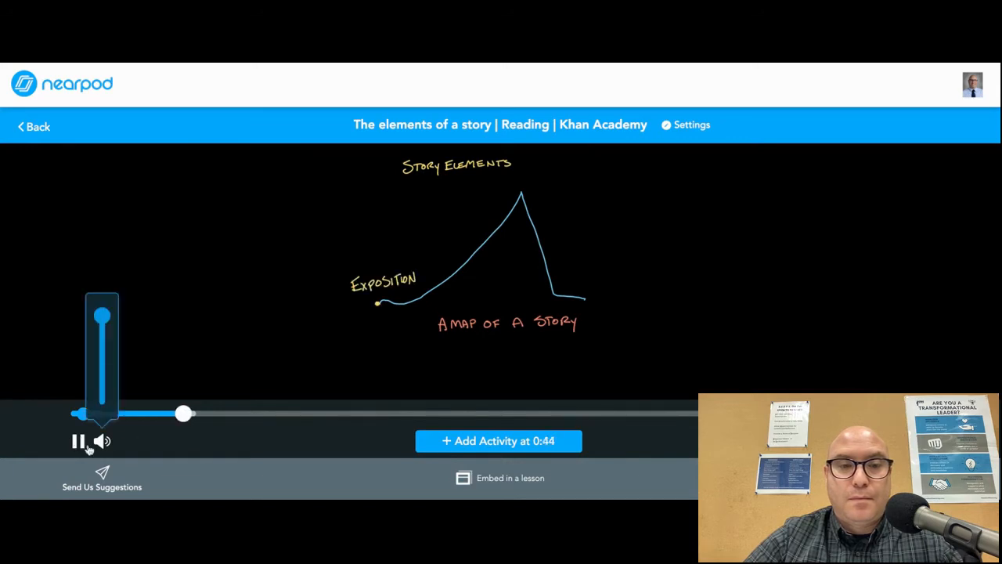
click(81, 443)
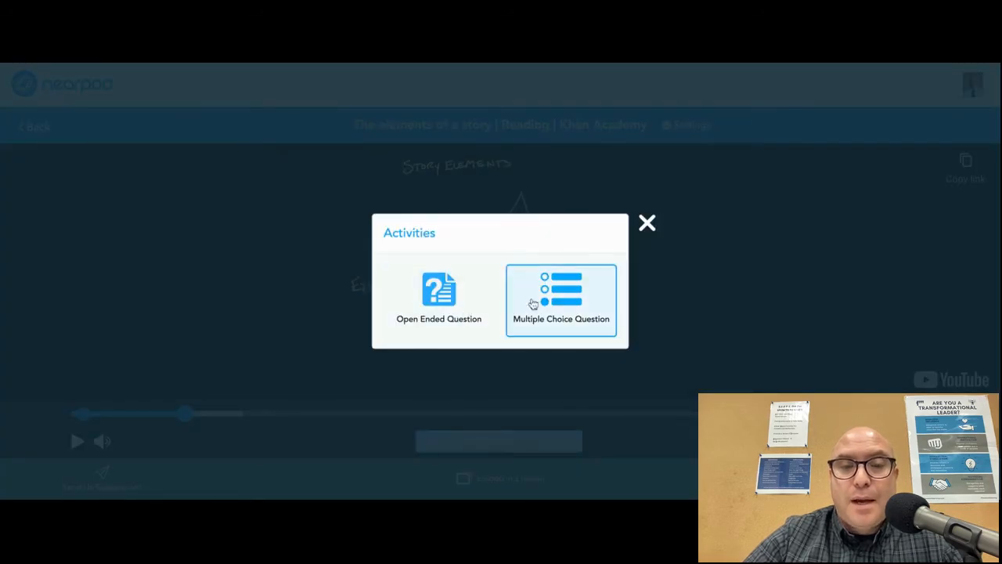
click(452, 299)
click(201, 176)
text(What is)
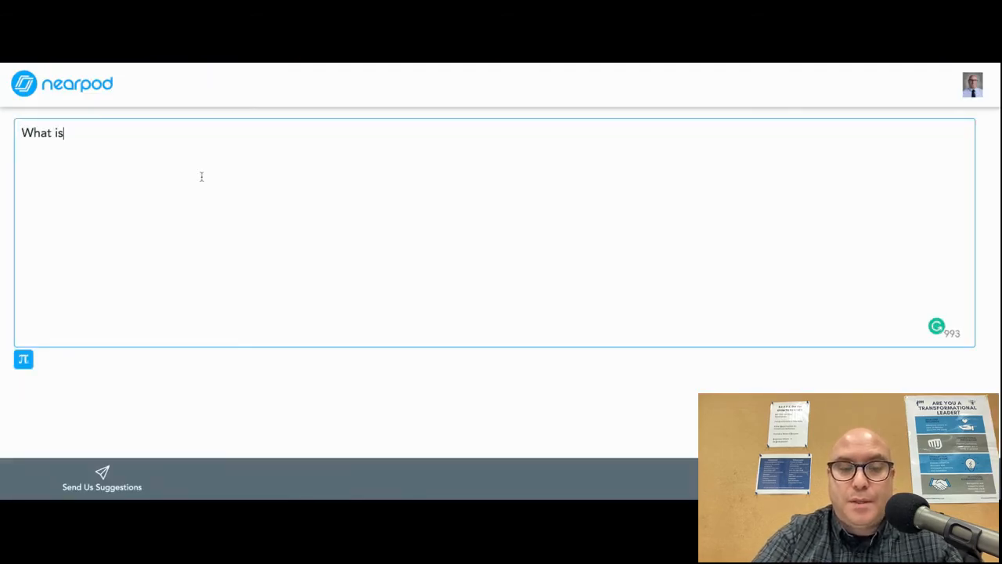
text( the exposition?)
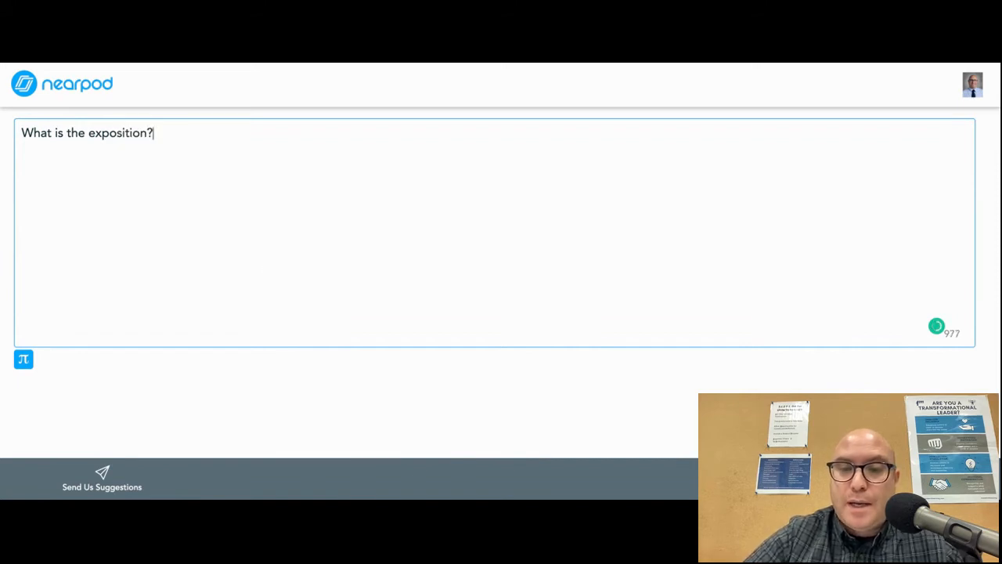
click(935, 478)
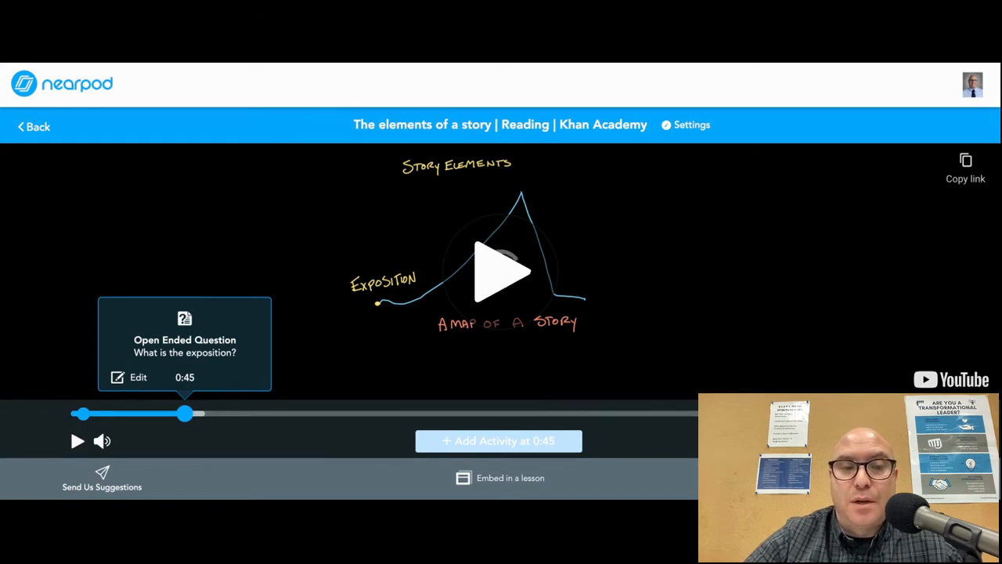
- Go back to the library and open the Plot Development 6-8 lesson for editing
mouse_move(100, 436)
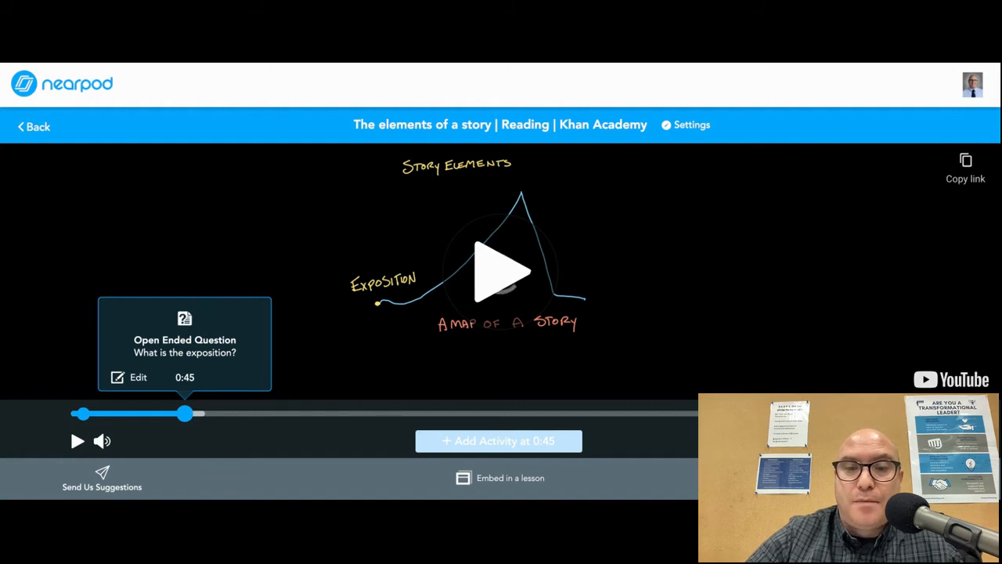
click(503, 264)
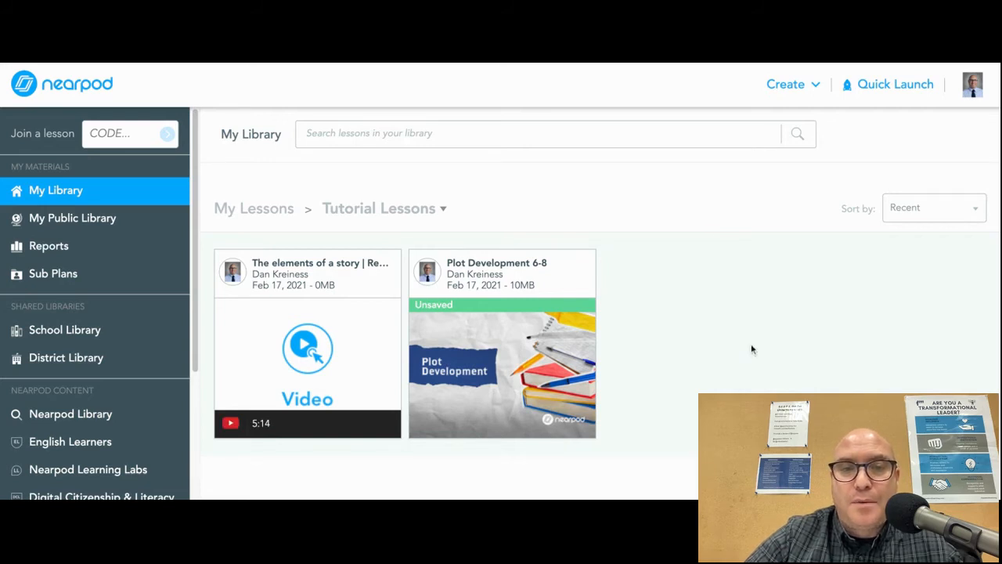
mouse_move(520, 281)
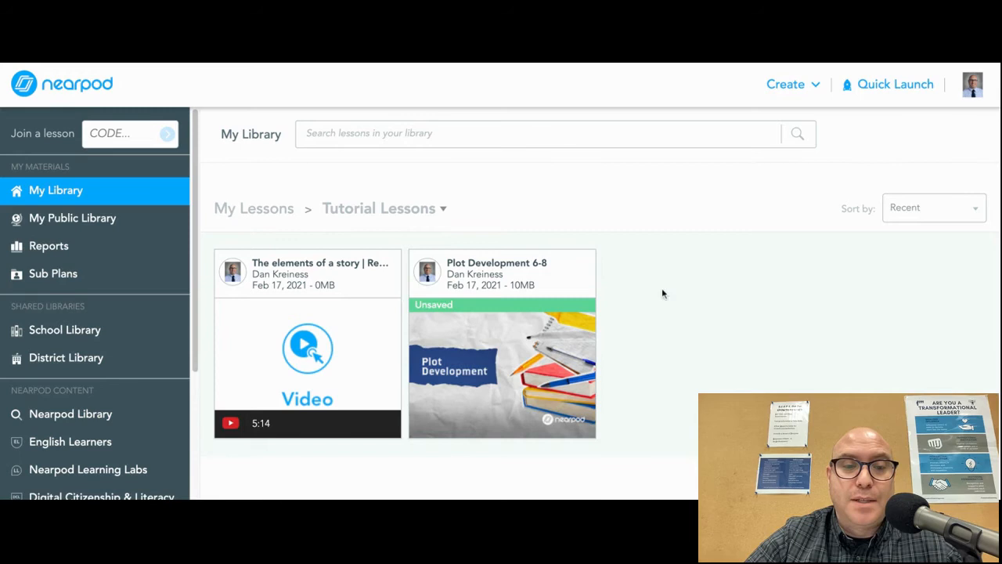
mouse_move(309, 321)
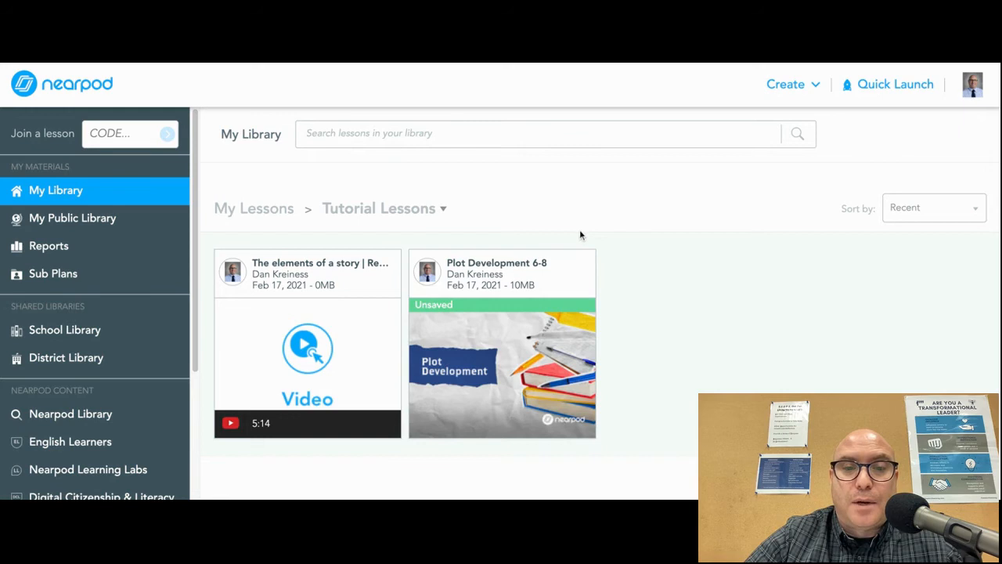
mouse_move(523, 253)
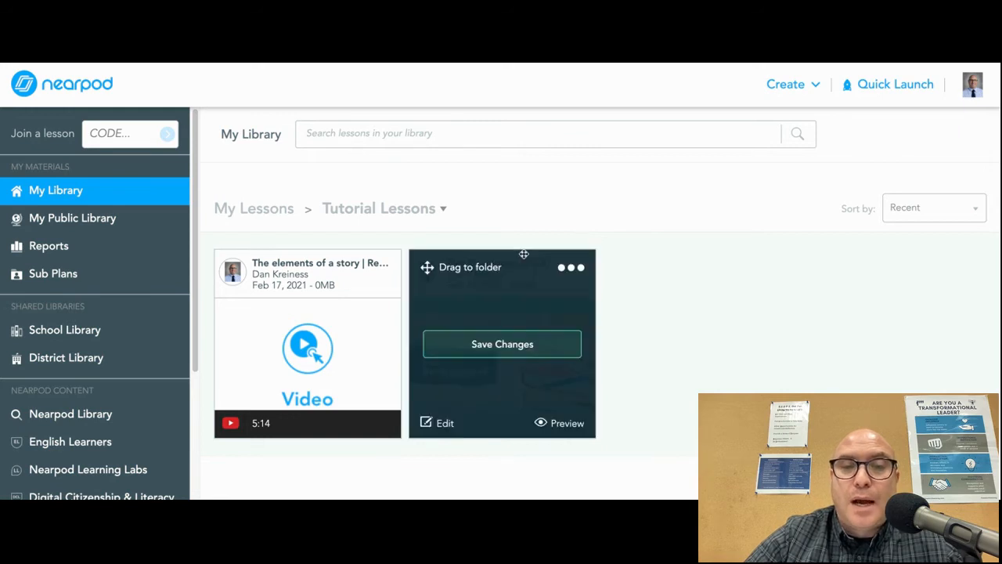
click(444, 423)
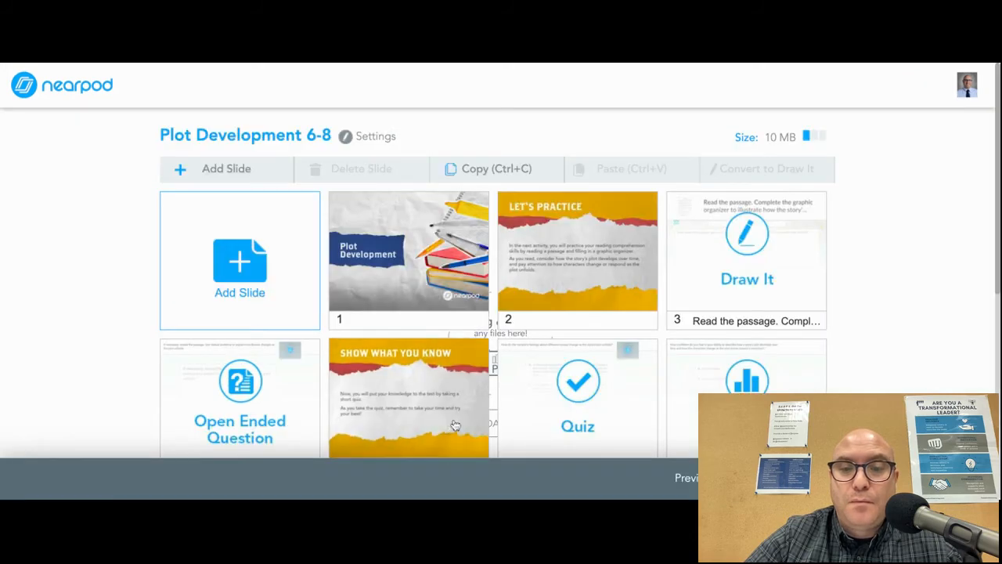
- Add a new video slide to the lesson using "The elements of a story | Reading | Khan Academy" video from My Videos
scroll(914, 346, down, 5)
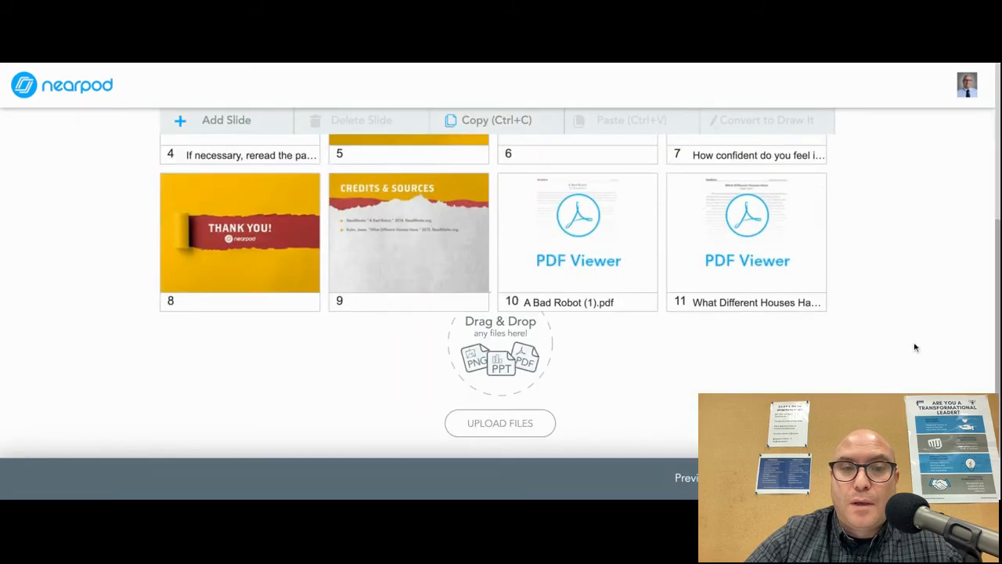
scroll(914, 346, up, 5)
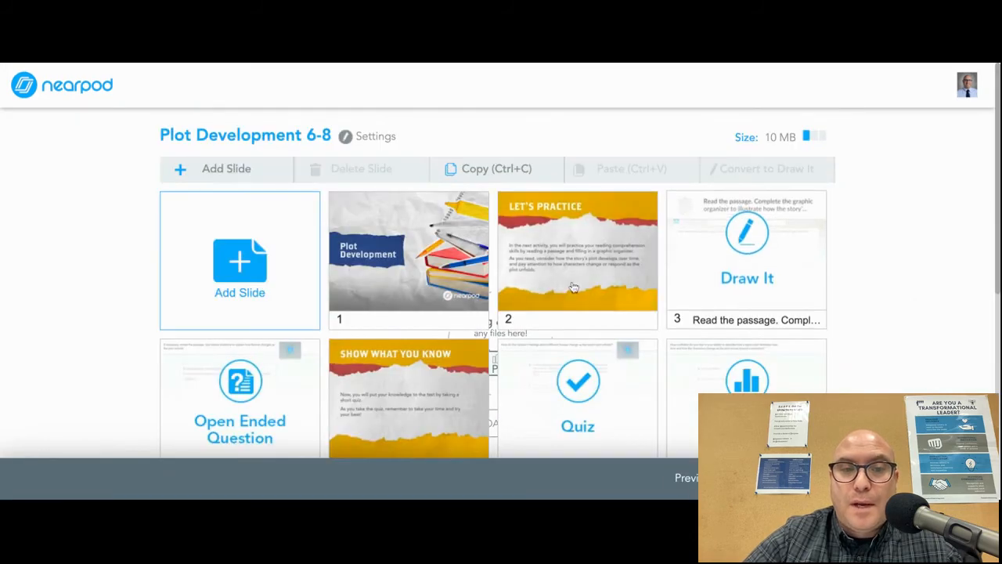
click(233, 170)
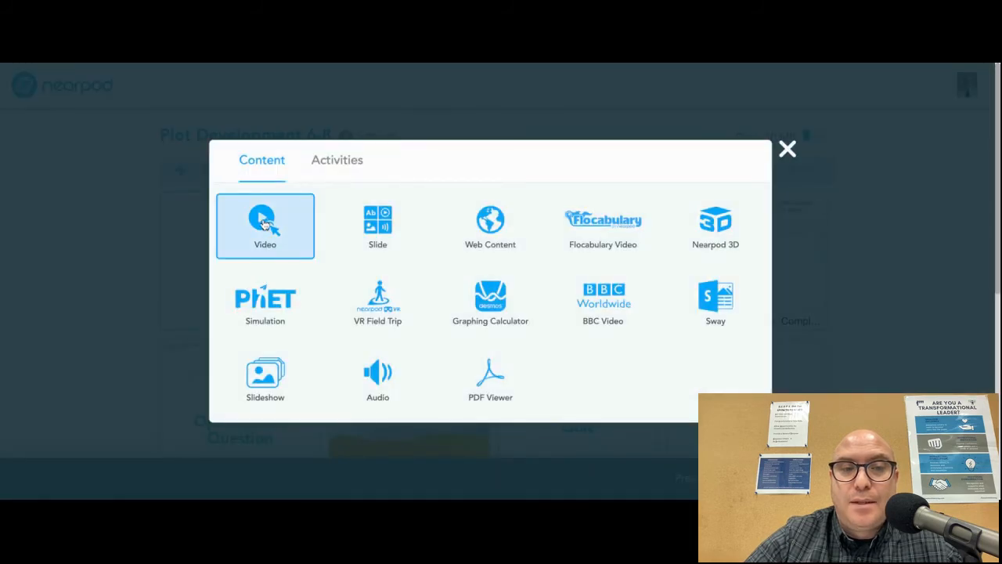
click(265, 225)
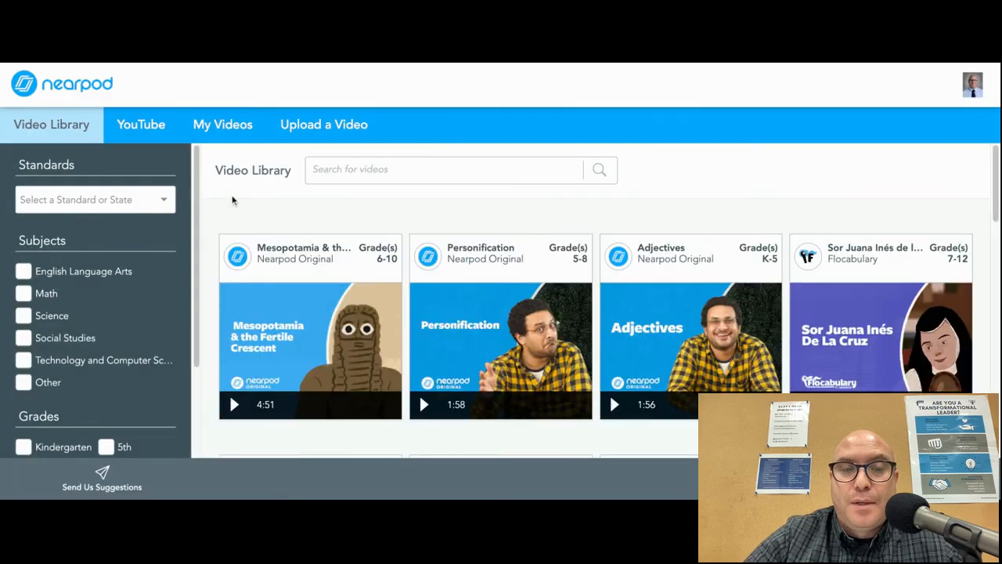
click(223, 133)
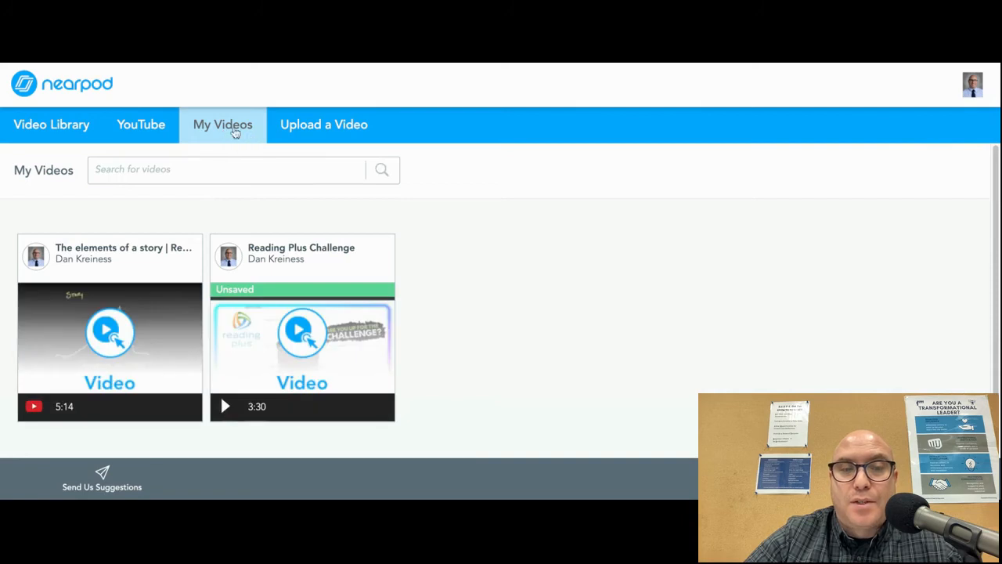
mouse_move(101, 237)
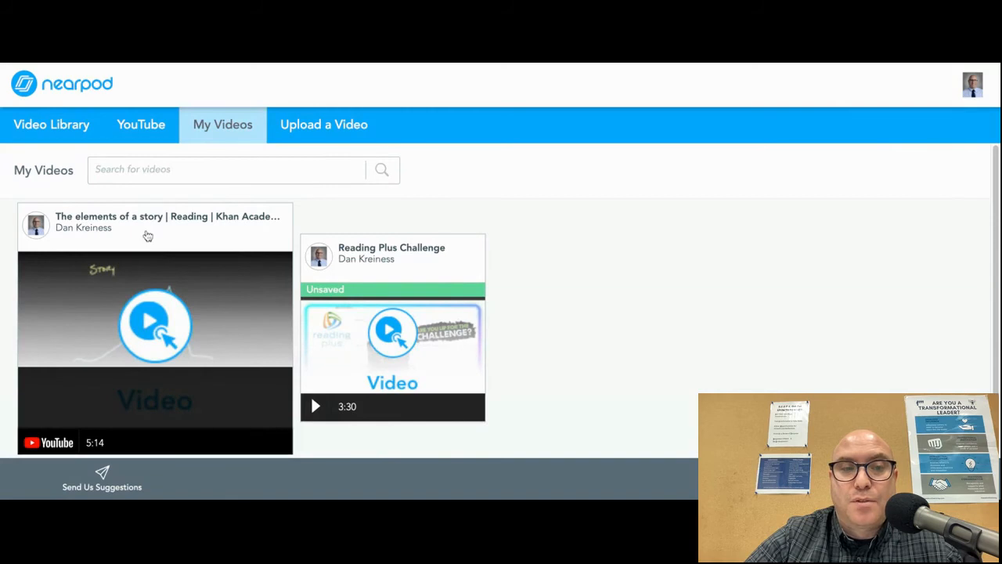
click(197, 252)
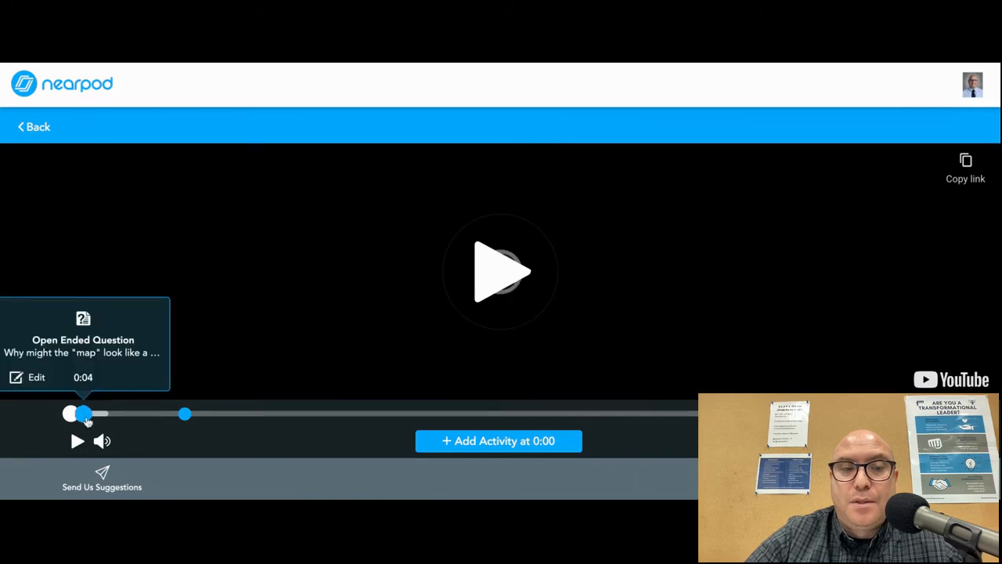
mouse_move(192, 423)
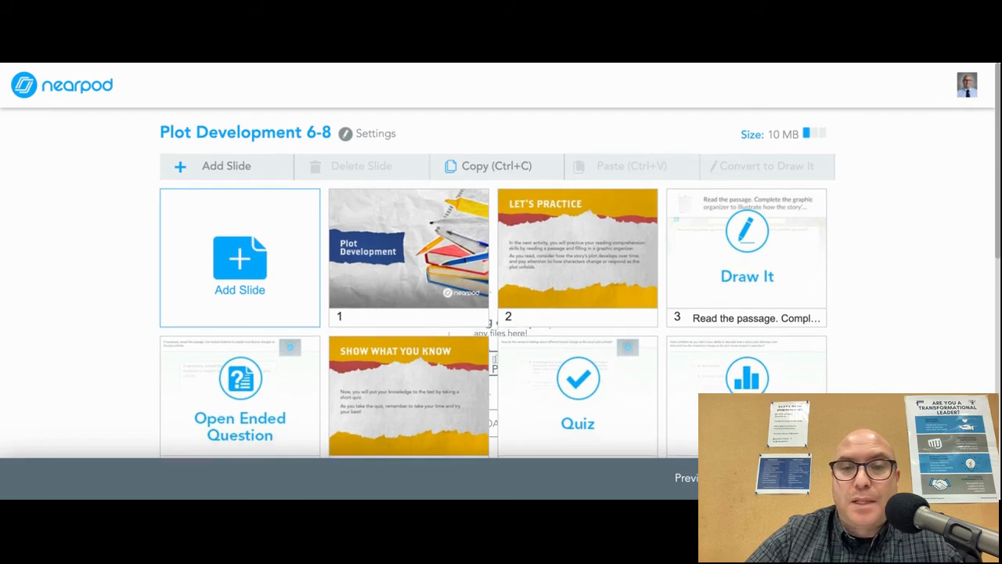
- Select the new video slide 12 and try dragging it to an earlier position in the lesson
scroll(897, 305, down, 10)
scroll(869, 306, up, 1)
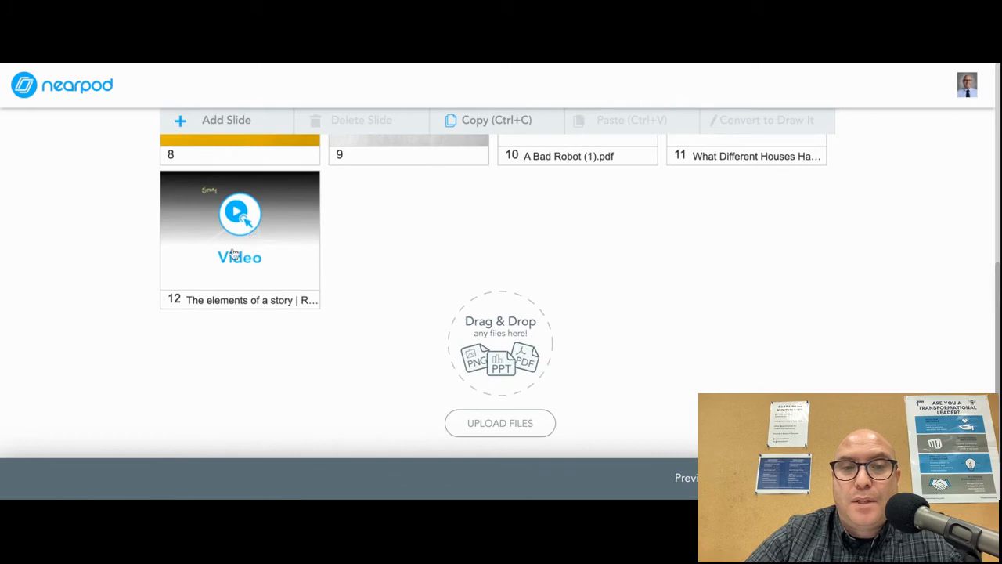
scroll(439, 291, up, 1)
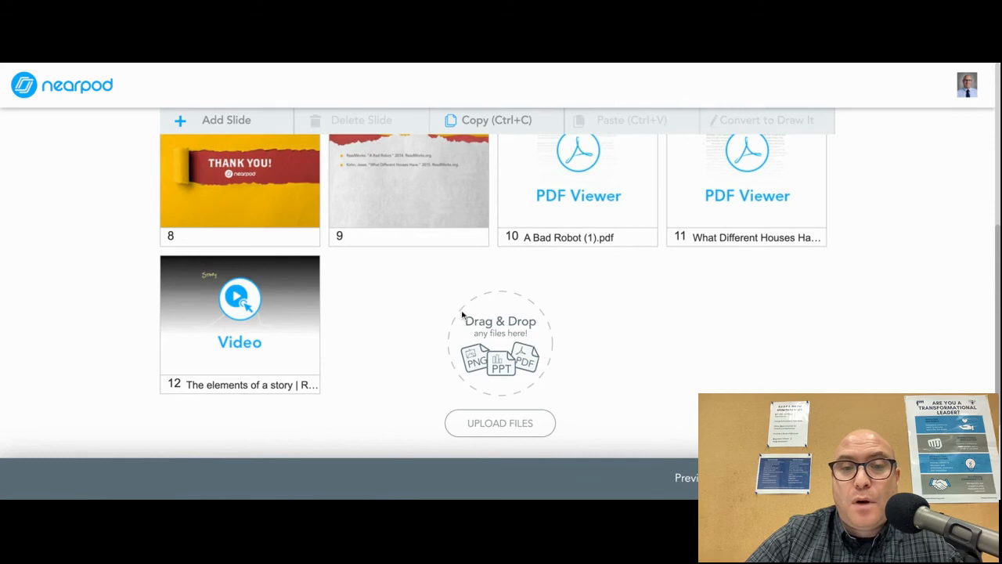
scroll(467, 323, up, 1)
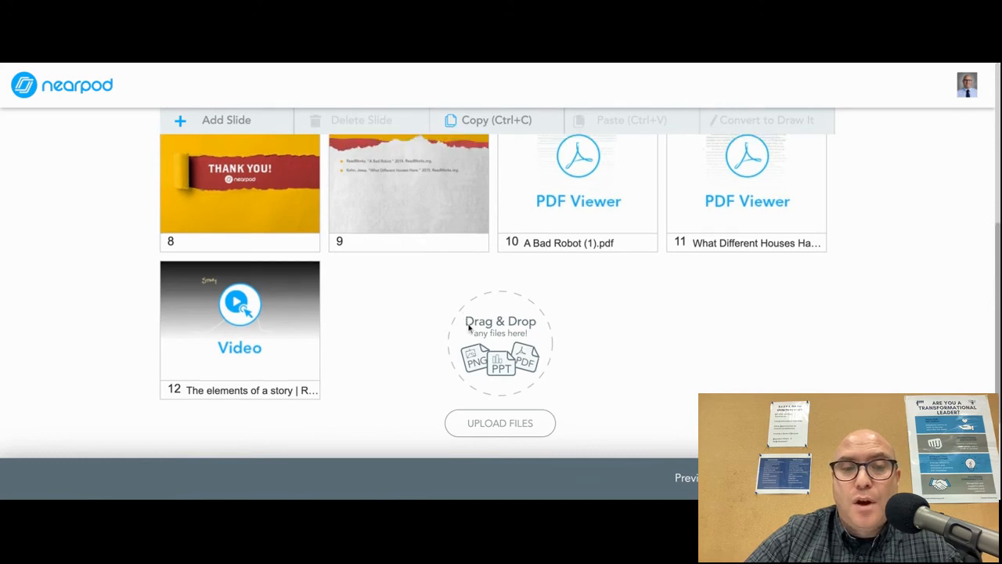
click(261, 336)
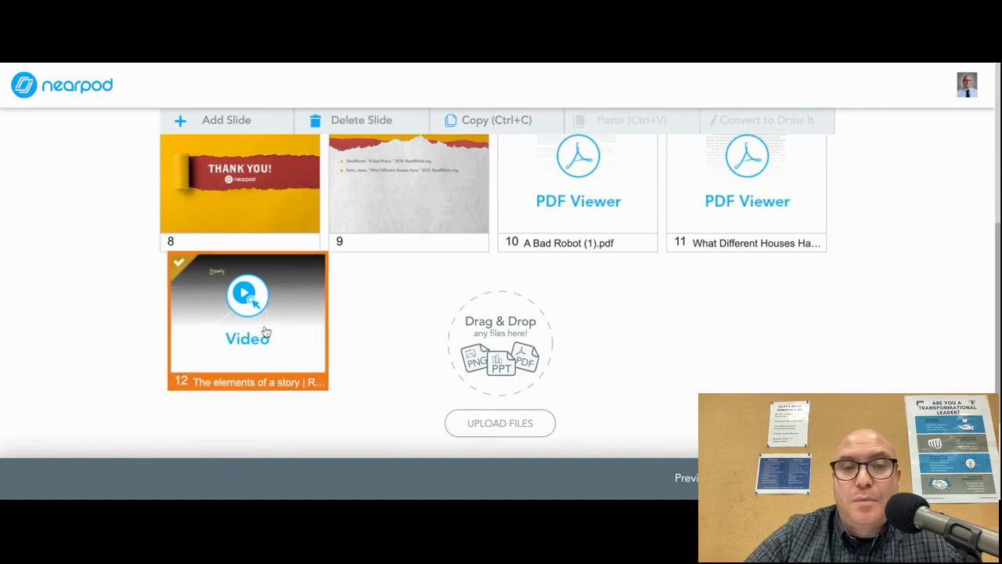
drag(264, 332, 524, 98)
drag(604, 212, 583, 250)
scroll(597, 161, up, 5)
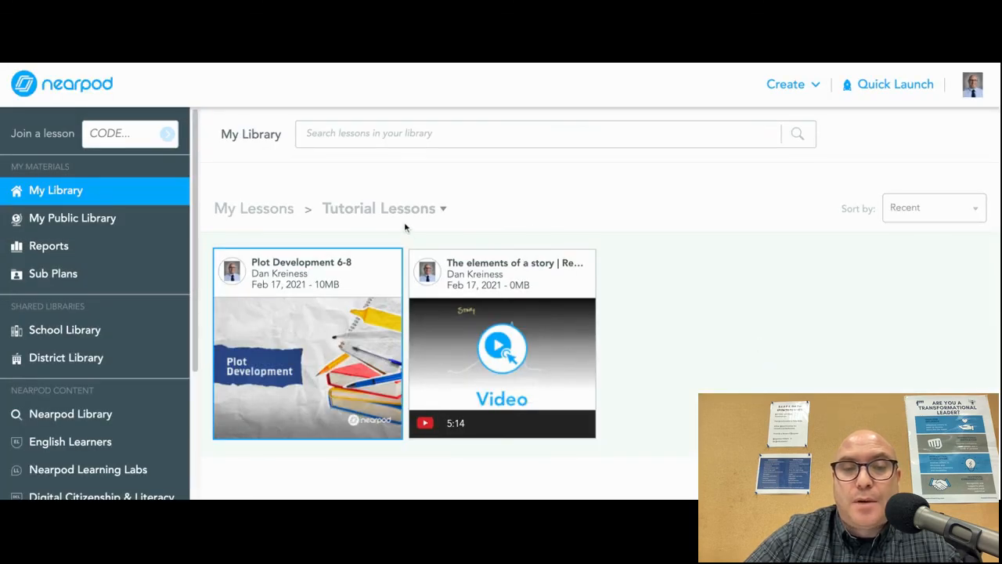
mouse_move(356, 277)
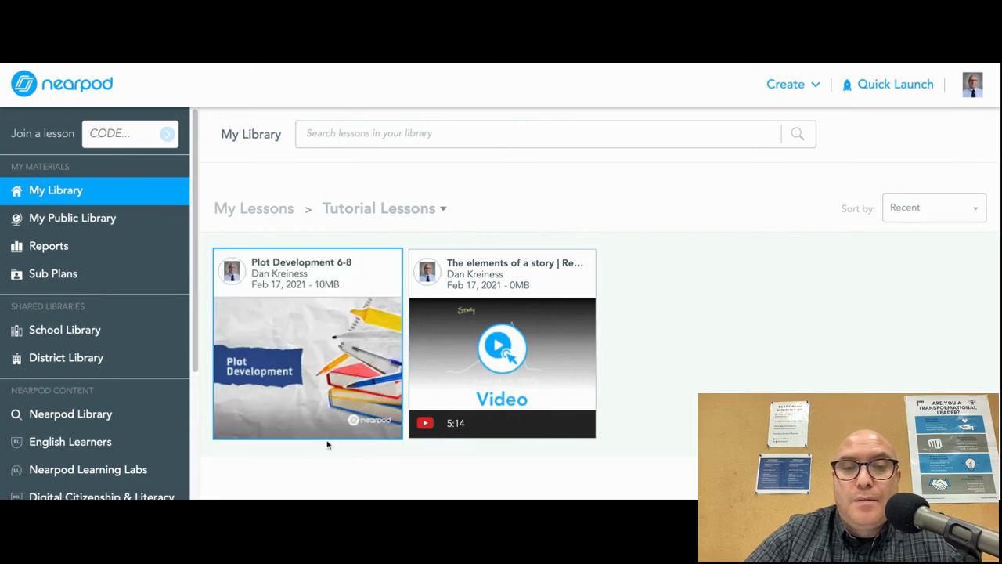
mouse_move(327, 432)
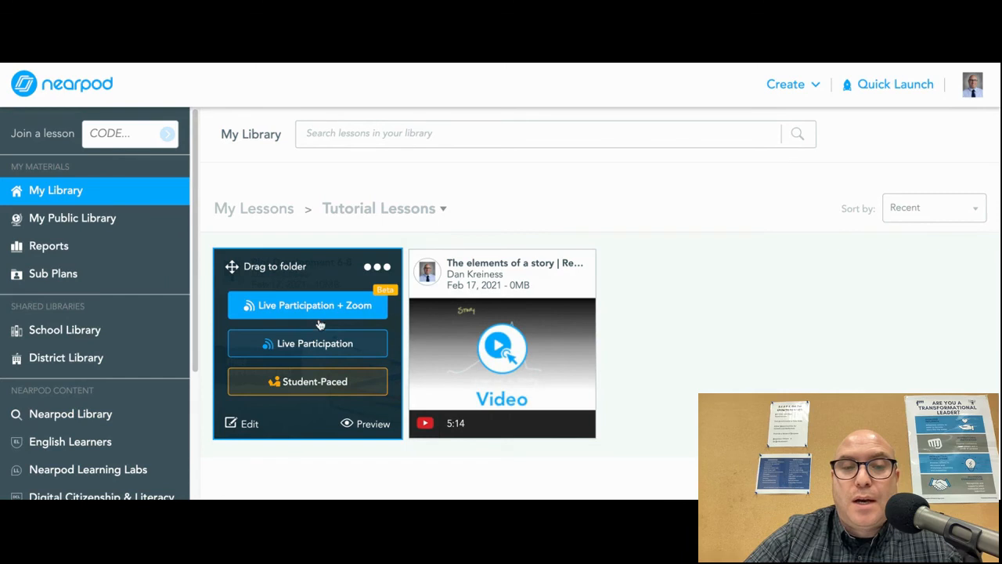